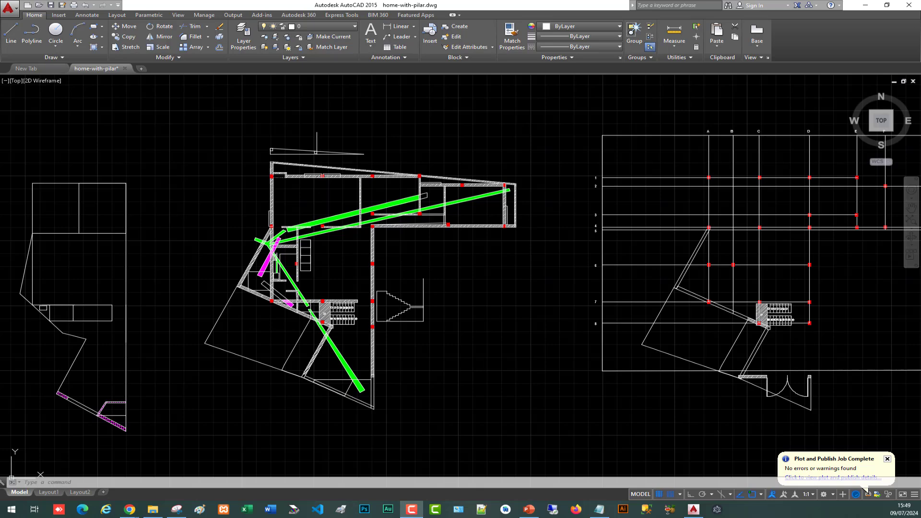
Step: Zoom in and out around the house floor plans to inspect them
{"action": "scroll", "coordinate": [344, 235], "scroll_direction": "up", "scroll_amount": 8}
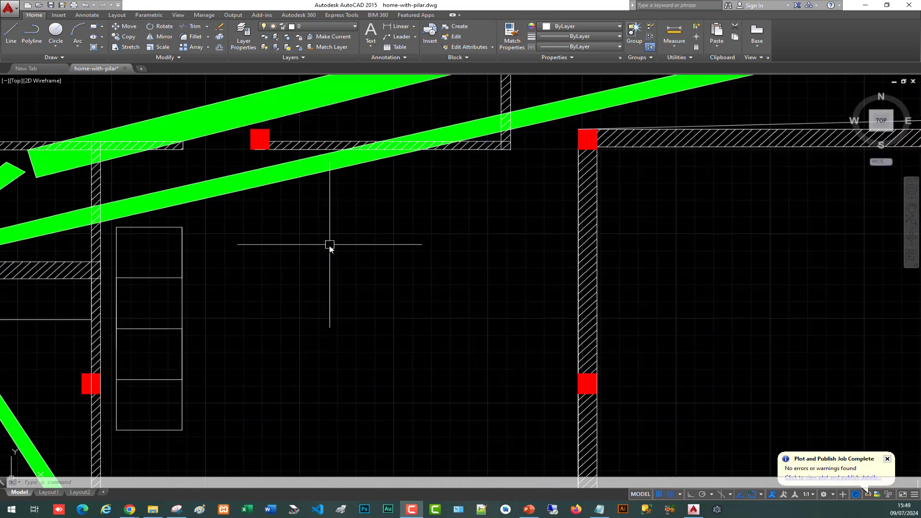
{"action": "scroll", "coordinate": [330, 245], "scroll_direction": "up", "scroll_amount": 5}
{"action": "scroll", "coordinate": [329, 245], "scroll_direction": "down", "scroll_amount": 10}
{"action": "scroll", "coordinate": [330, 259], "scroll_direction": "down", "scroll_amount": 6}
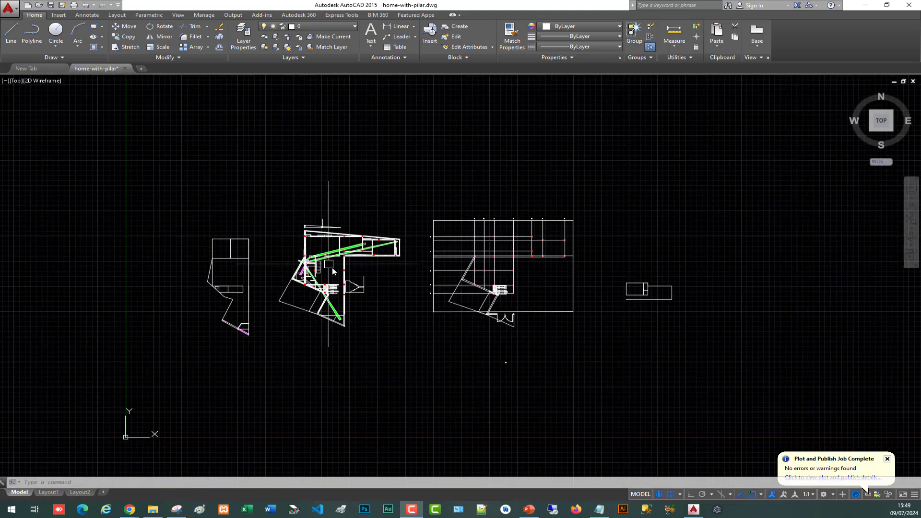
{"action": "scroll", "coordinate": [332, 271], "scroll_direction": "up", "scroll_amount": 2}
{"action": "scroll", "coordinate": [333, 271], "scroll_direction": "up", "scroll_amount": 5}
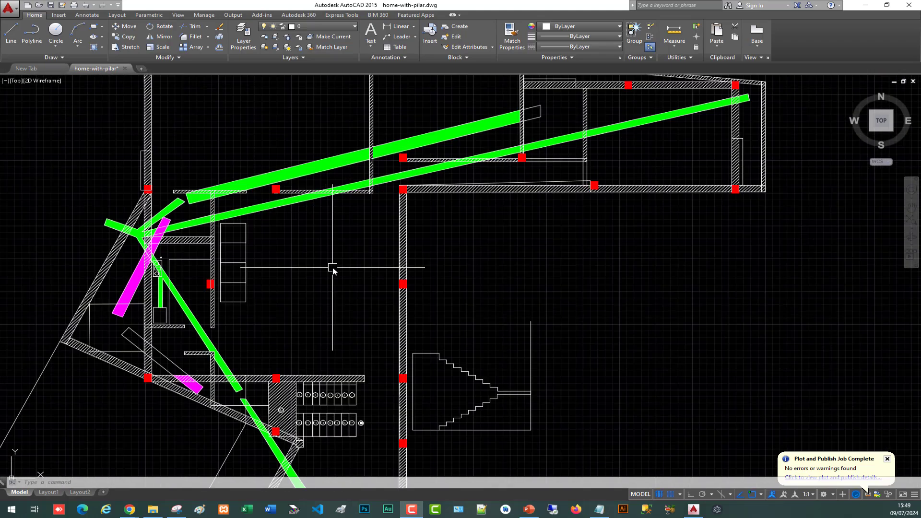
{"action": "scroll", "coordinate": [333, 270], "scroll_direction": "down", "scroll_amount": 6}
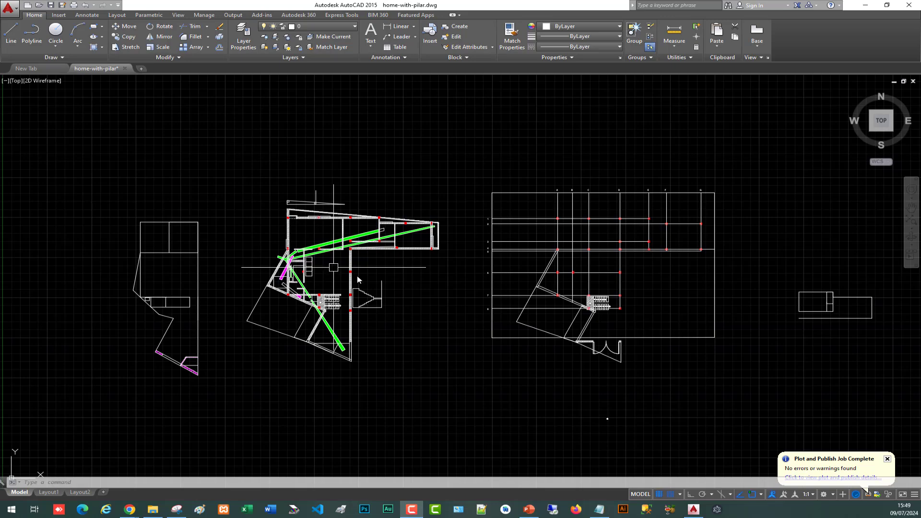
{"action": "scroll", "coordinate": [357, 279], "scroll_direction": "up", "scroll_amount": 4}
{"action": "scroll", "coordinate": [354, 286], "scroll_direction": "down", "scroll_amount": 2}
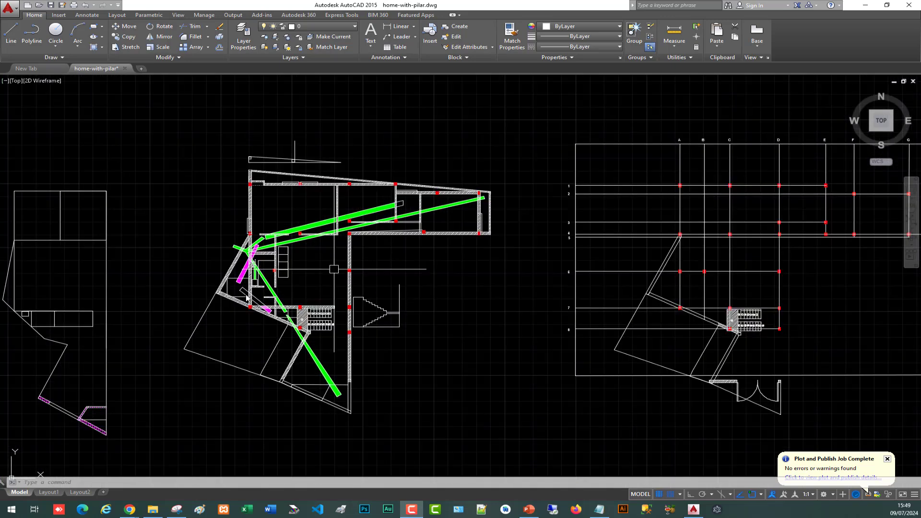
{"action": "scroll", "coordinate": [246, 297], "scroll_direction": "down", "scroll_amount": 6}
{"action": "scroll", "coordinate": [248, 296], "scroll_direction": "up", "scroll_amount": 2}
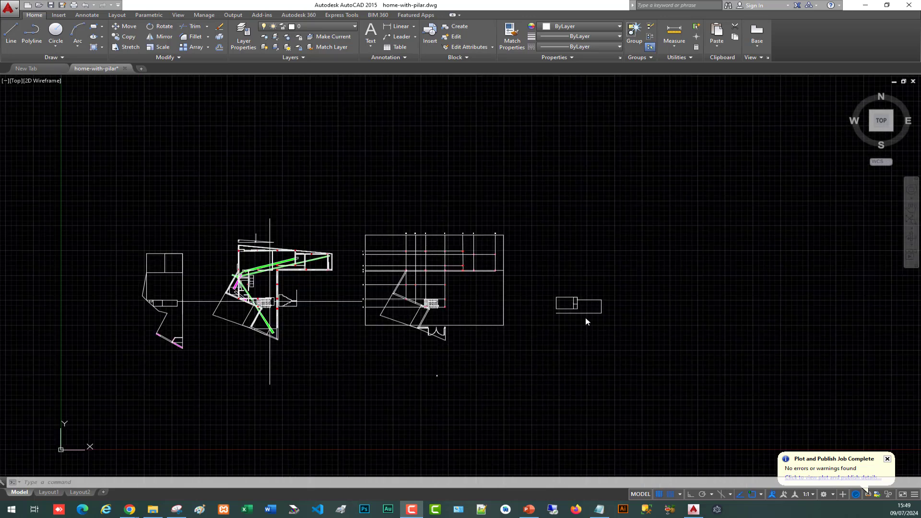
{"action": "scroll", "coordinate": [585, 317], "scroll_direction": "up", "scroll_amount": 3}
{"action": "scroll", "coordinate": [593, 300], "scroll_direction": "up", "scroll_amount": 3}
{"action": "scroll", "coordinate": [527, 307], "scroll_direction": "down", "scroll_amount": 3}
{"action": "scroll", "coordinate": [528, 307], "scroll_direction": "down", "scroll_amount": 2}
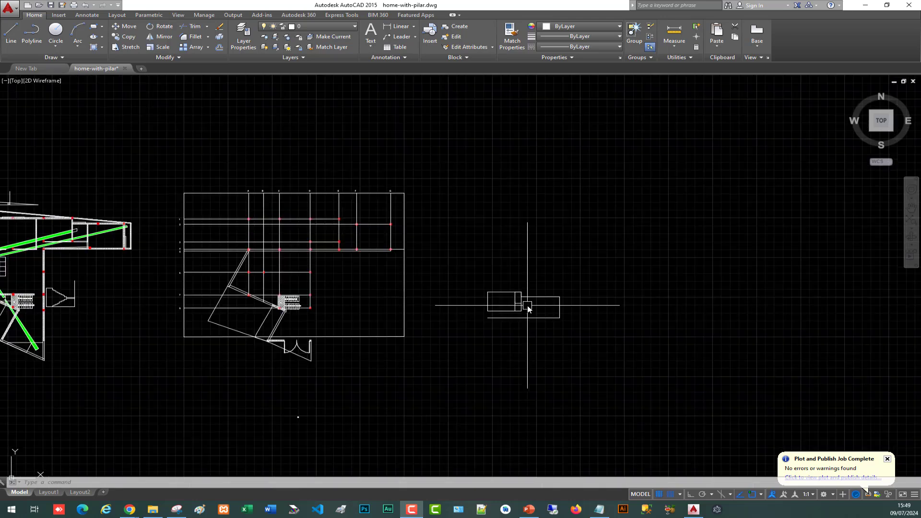
{"action": "scroll", "coordinate": [513, 302], "scroll_direction": "down", "scroll_amount": 4}
{"action": "scroll", "coordinate": [250, 290], "scroll_direction": "up", "scroll_amount": 4}
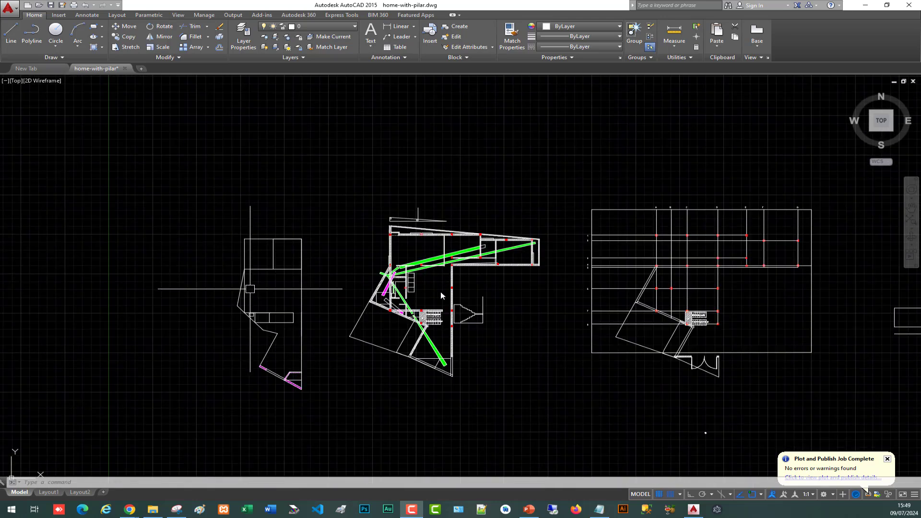
{"action": "scroll", "coordinate": [435, 292], "scroll_direction": "up", "scroll_amount": 6}
{"action": "scroll", "coordinate": [435, 292], "scroll_direction": "down", "scroll_amount": 4}
{"action": "scroll", "coordinate": [432, 293], "scroll_direction": "down", "scroll_amount": 2}
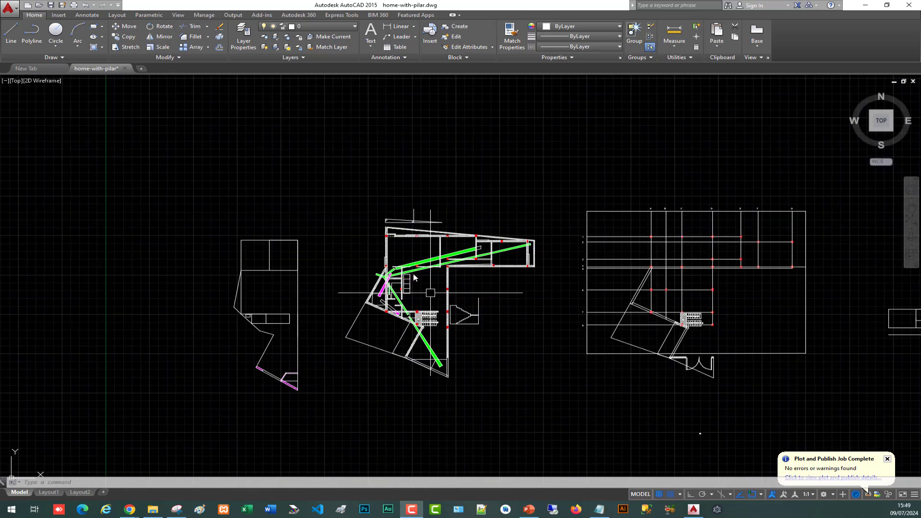
Step: Window-select the central floor plan, cancel it, and show the Application menu's Export formats
{"action": "left_click", "coordinate": [322, 167]}
{"action": "left_click", "coordinate": [557, 424]}
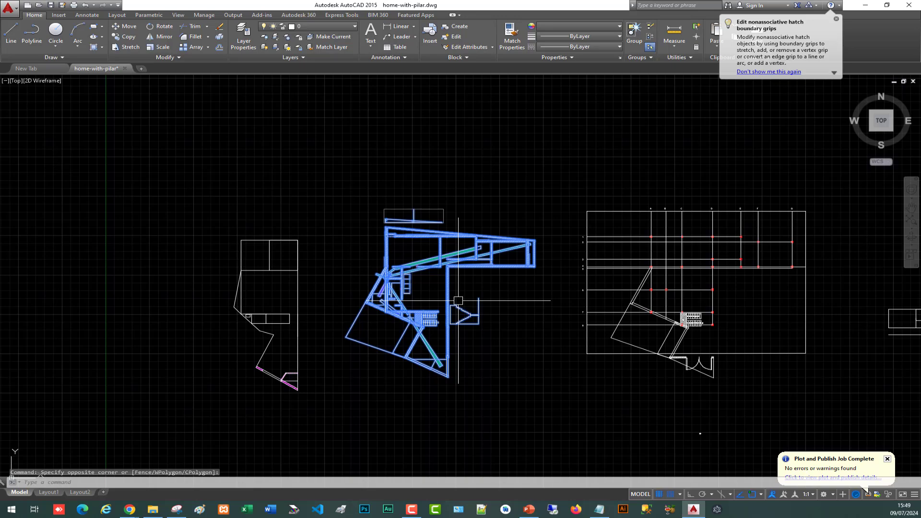
{"action": "key", "text": "Escape"}
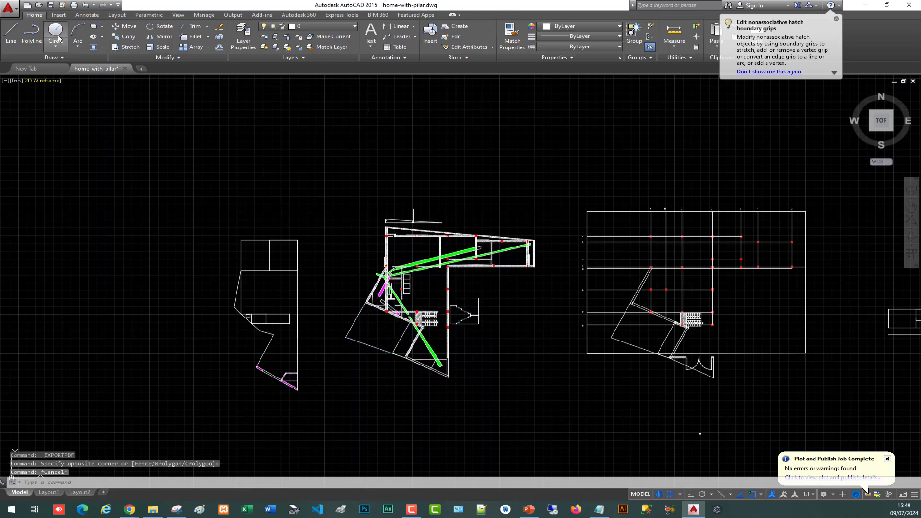
{"action": "left_click", "coordinate": [16, 10]}
{"action": "mouse_move", "coordinate": [54, 209]}
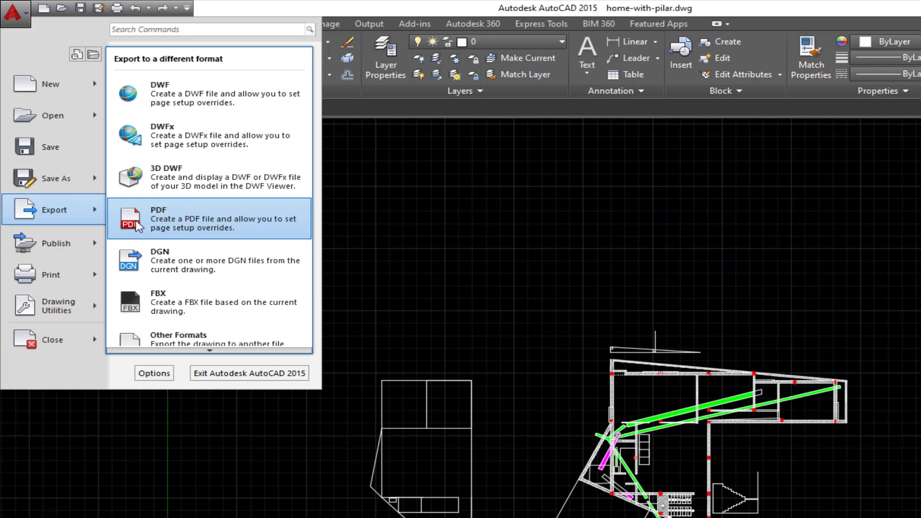
Step: Choose Export > PDF and save the file as 789 on the Desktop
{"action": "left_click", "coordinate": [192, 216]}
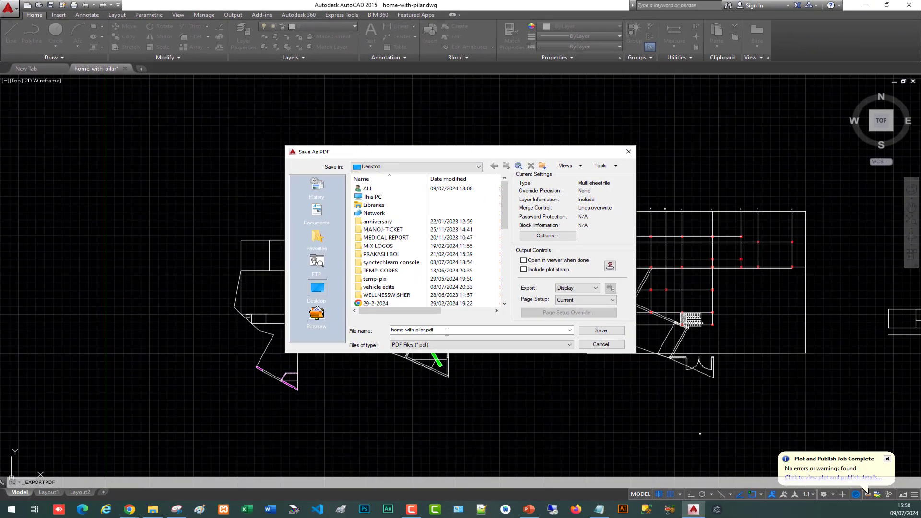
{"action": "double_click", "coordinate": [446, 332]}
{"action": "type", "text": "789"}
{"action": "left_click", "coordinate": [604, 330]}
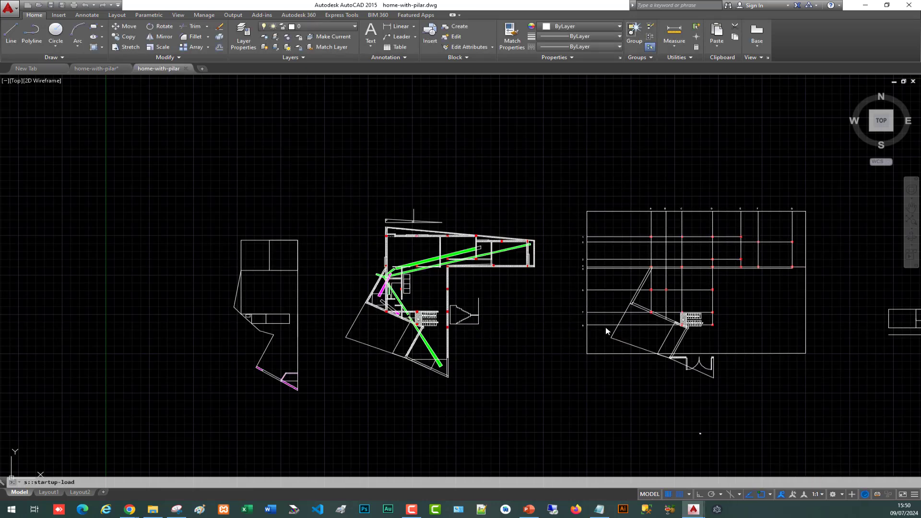
Step: Minimise AutoCAD and Chrome, and move the 789 PDF icon into open desktop space
{"action": "left_click", "coordinate": [865, 5]}
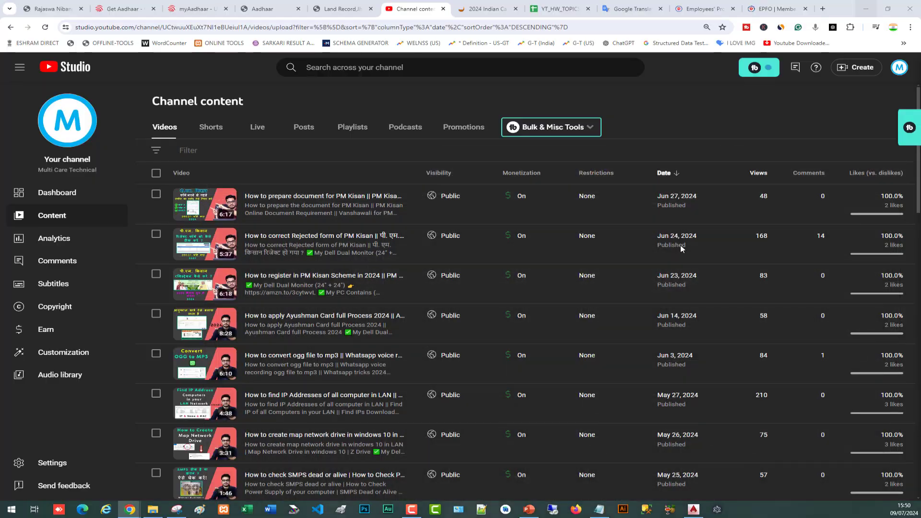
{"action": "left_click", "coordinate": [866, 6]}
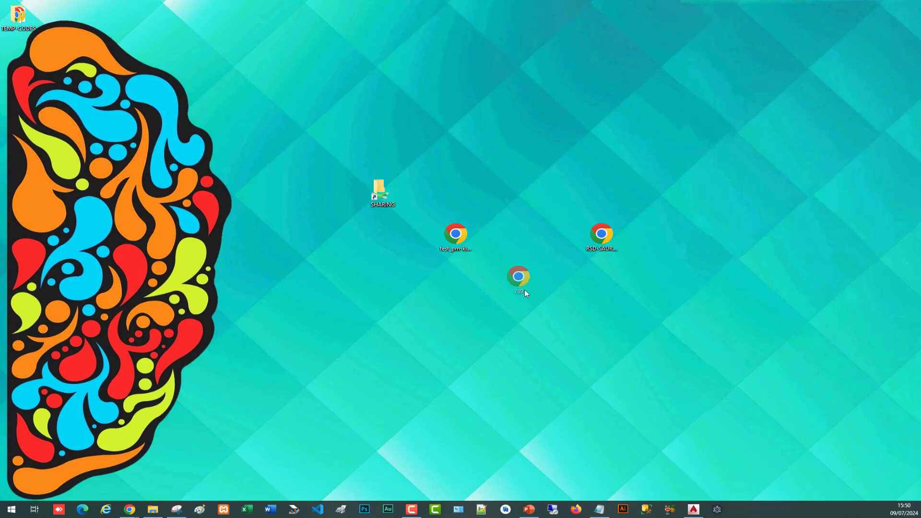
{"action": "left_click_drag", "start_coordinate": [385, 300], "coordinate": [501, 336]}
Step: View 789.pdf maximised in Chrome, check the small plotted plans, then return to AutoCAD
{"action": "double_click", "coordinate": [493, 326]}
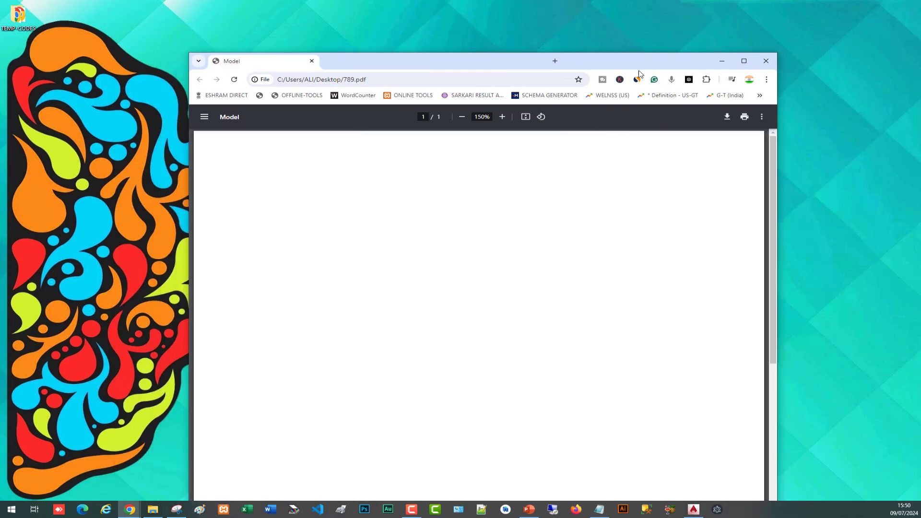
{"action": "left_click", "coordinate": [745, 60]}
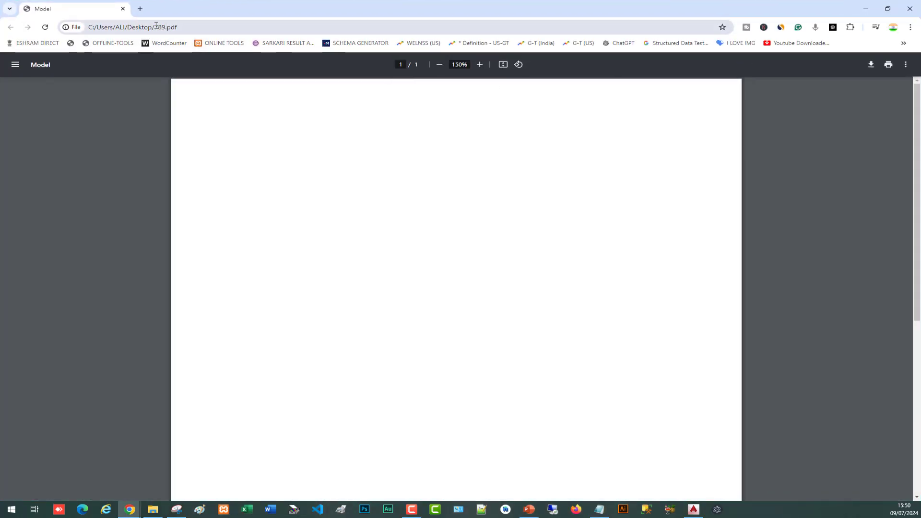
{"action": "left_click_drag", "start_coordinate": [156, 25], "coordinate": [217, 31]}
{"action": "left_click", "coordinate": [237, 119]}
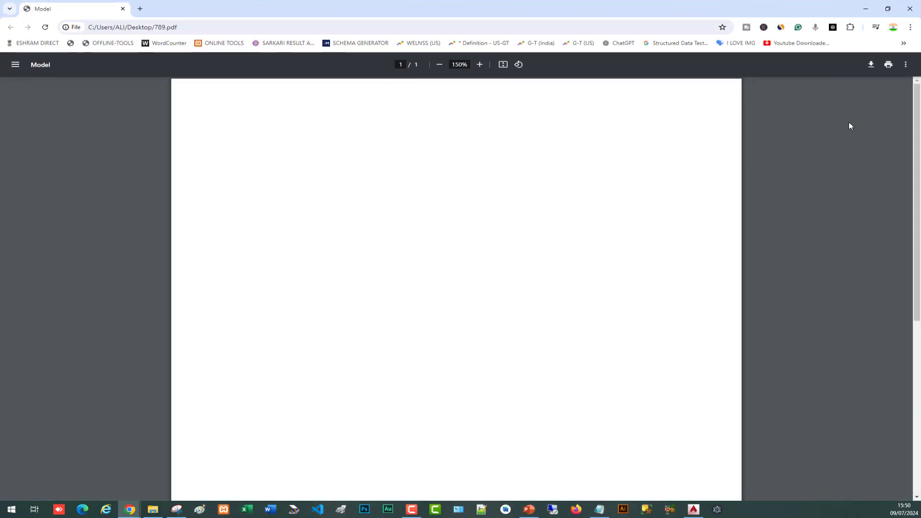
{"action": "left_click_drag", "start_coordinate": [917, 136], "coordinate": [919, 310]}
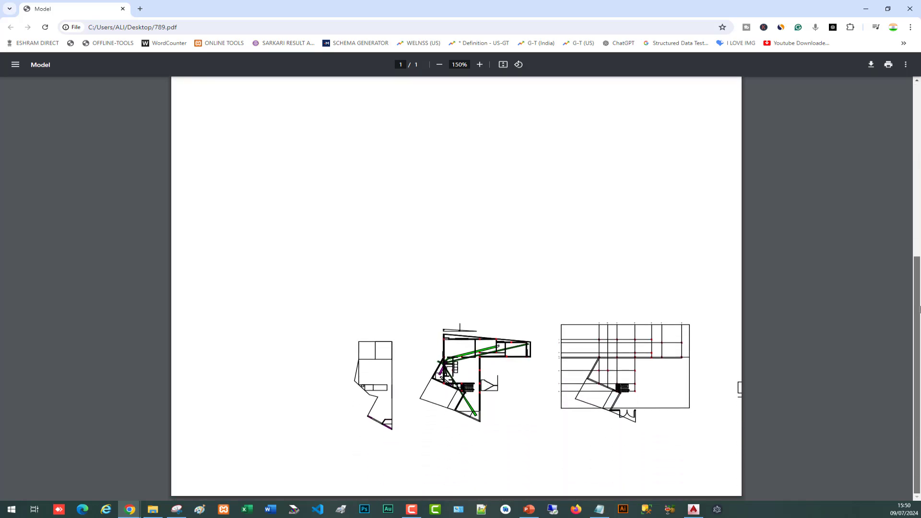
{"action": "scroll", "coordinate": [437, 396], "scroll_direction": "up", "scroll_amount": 6, "text": "ctrl"}
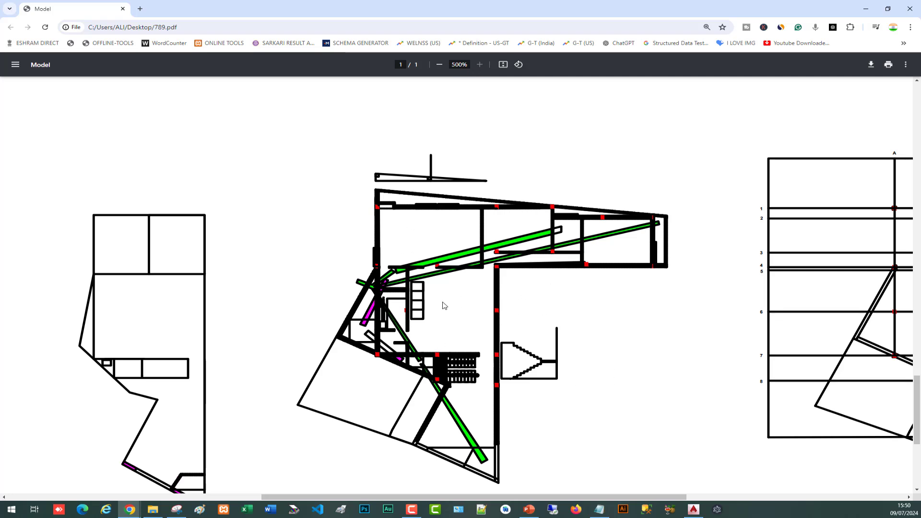
{"action": "scroll", "coordinate": [475, 290], "scroll_direction": "down", "scroll_amount": 3, "text": "ctrl"}
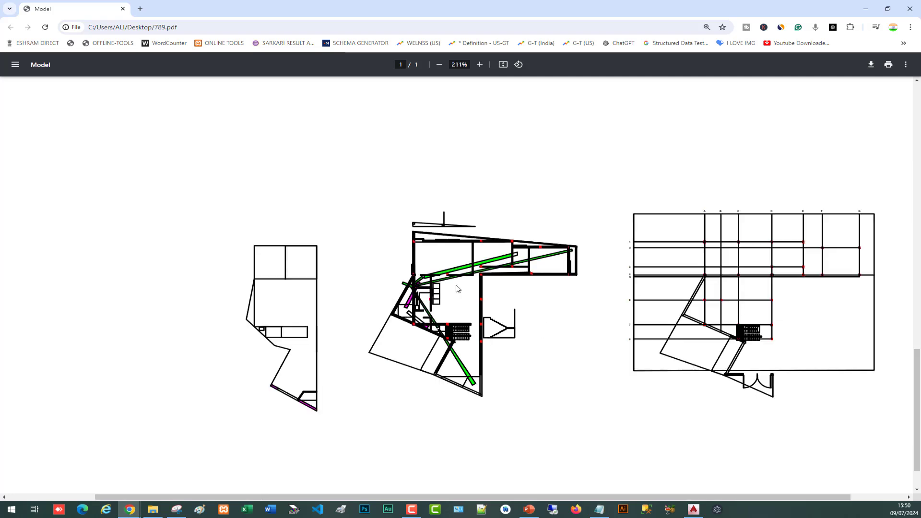
{"action": "scroll", "coordinate": [475, 289], "scroll_direction": "down", "scroll_amount": 2, "text": "ctrl"}
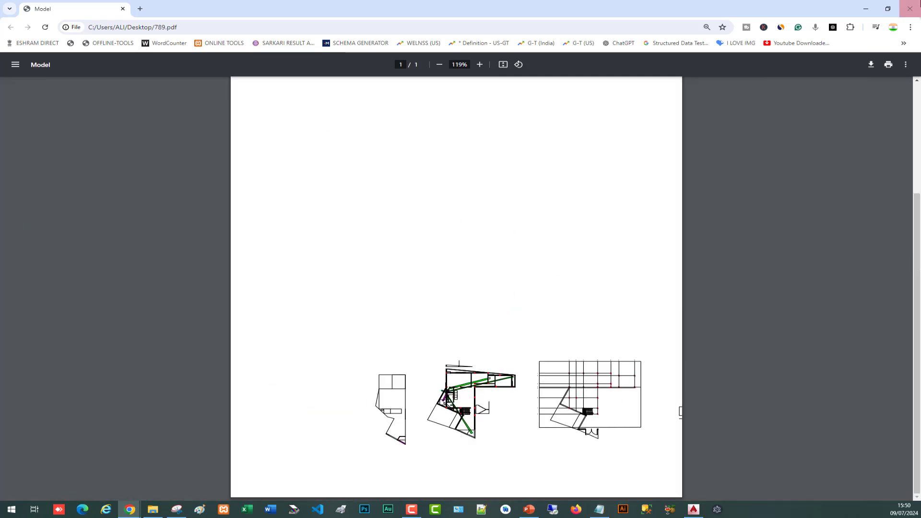
{"action": "left_click", "coordinate": [910, 8]}
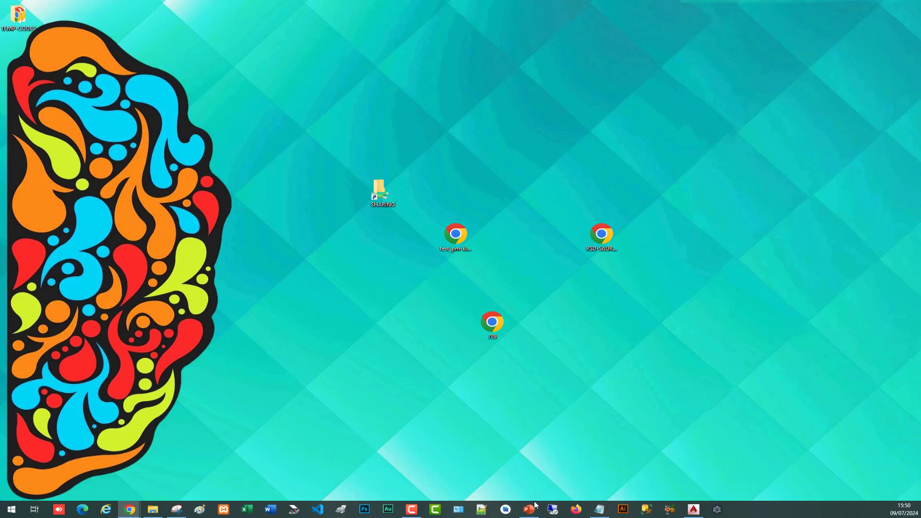
{"action": "left_click", "coordinate": [693, 509]}
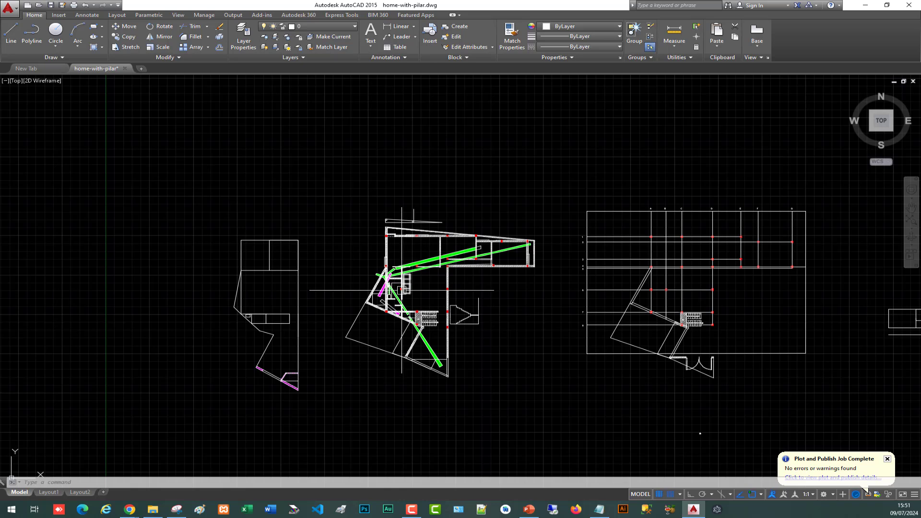
Step: Open the Plot - Model dialog through the Application menu's Print > Plot
{"action": "left_click", "coordinate": [9, 8]}
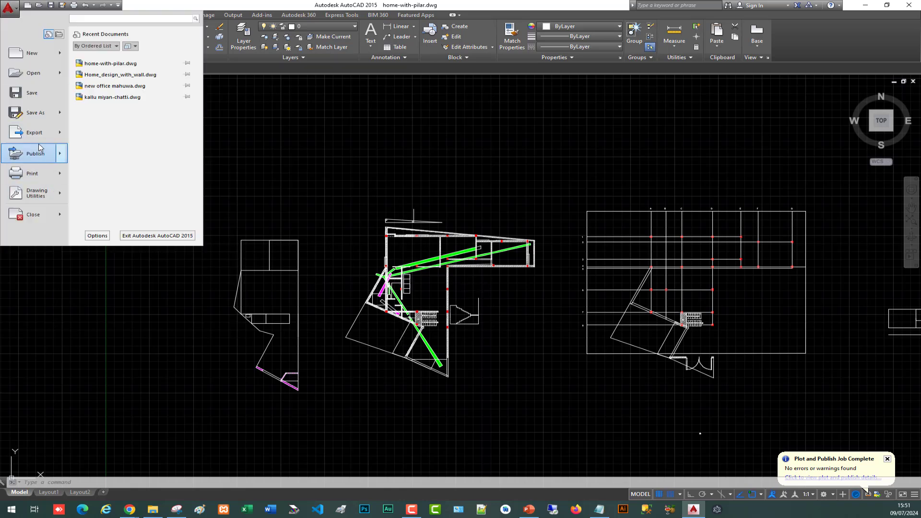
{"action": "left_click", "coordinate": [33, 174]}
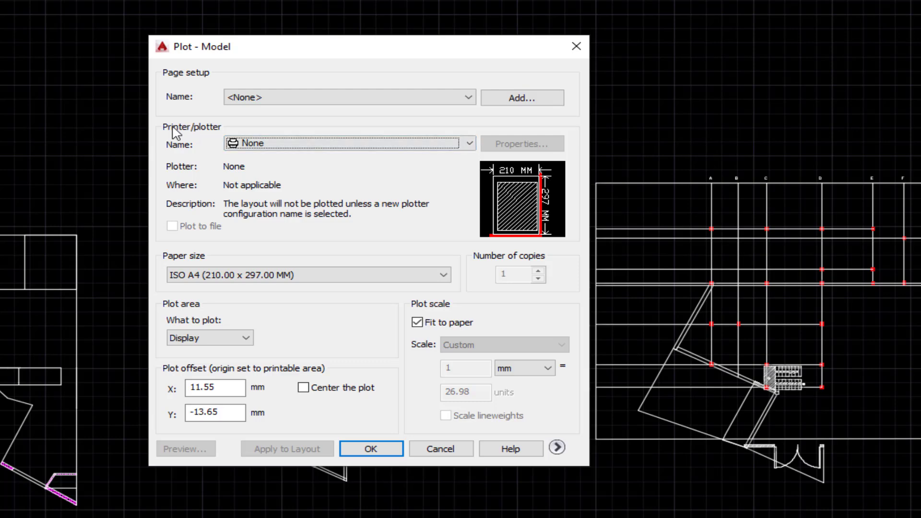
Step: Set the printer to Microsoft Print to PDF and What to plot to Window
{"action": "left_click", "coordinate": [272, 142]}
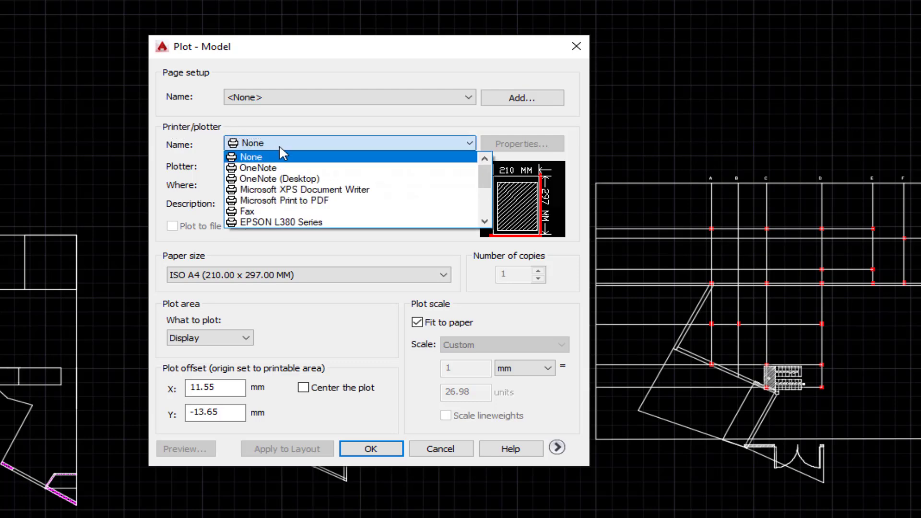
{"action": "left_click", "coordinate": [310, 201]}
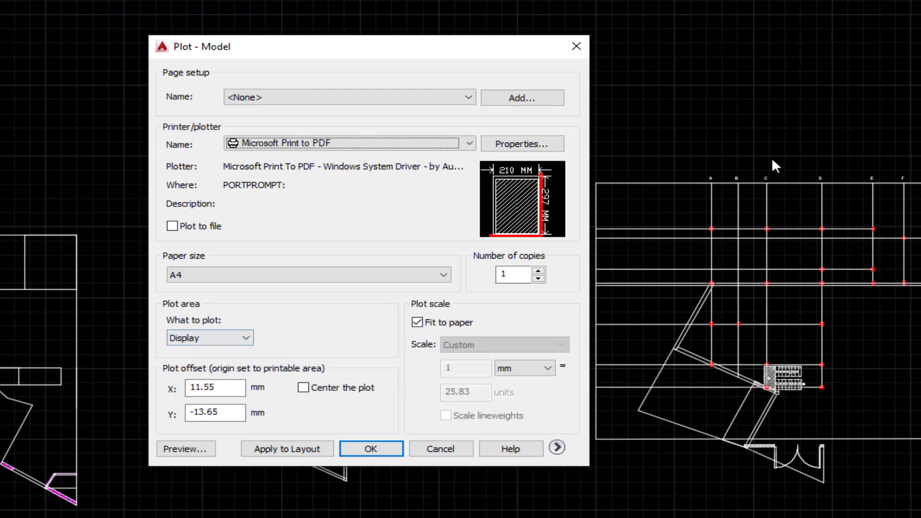
{"action": "left_click", "coordinate": [222, 339]}
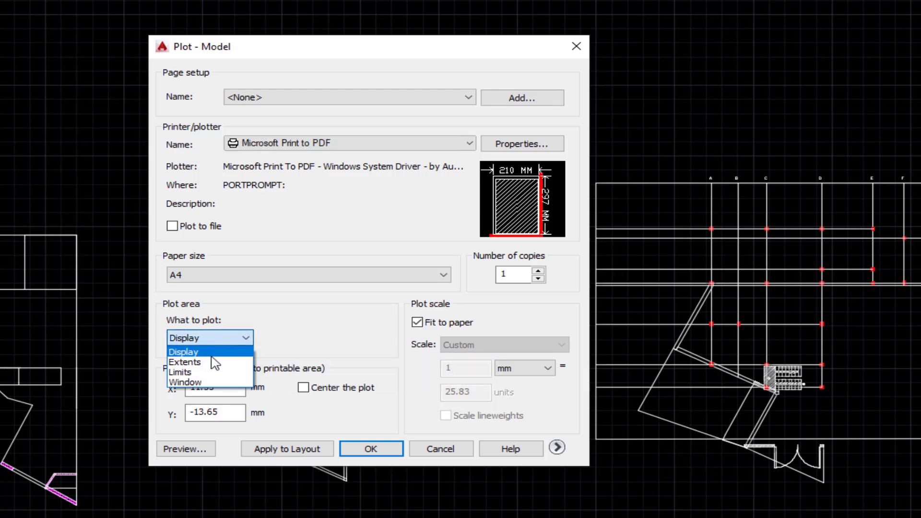
{"action": "left_click", "coordinate": [195, 382]}
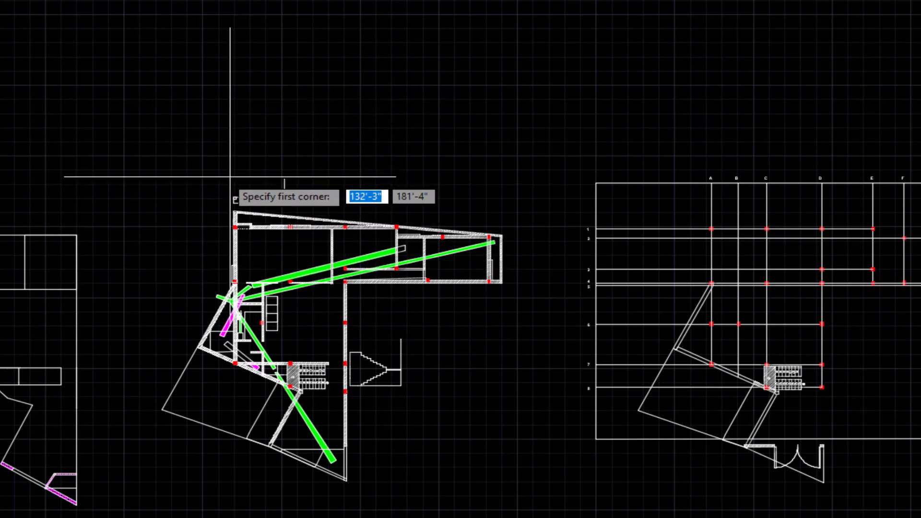
Step: Pick window corners above-left and below-right of the central floor plan as the plot area
{"action": "left_click", "coordinate": [138, 167]}
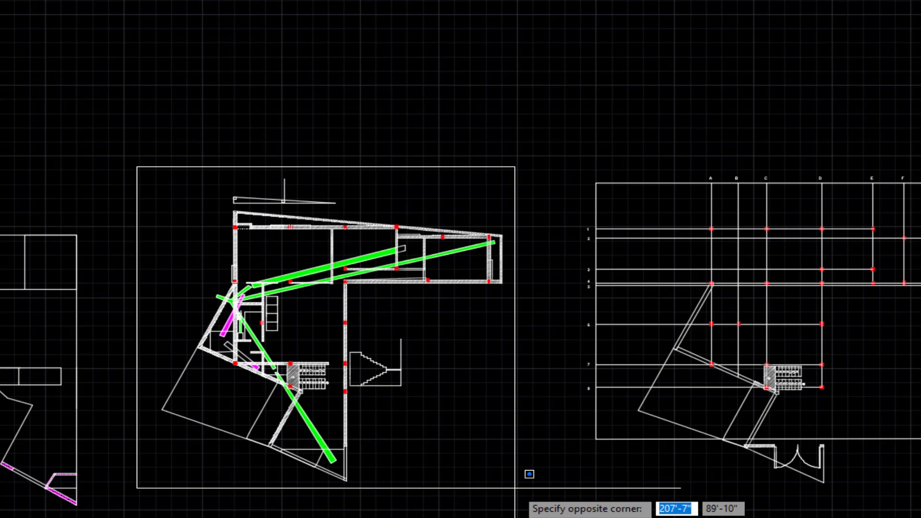
{"action": "left_click", "coordinate": [514, 488]}
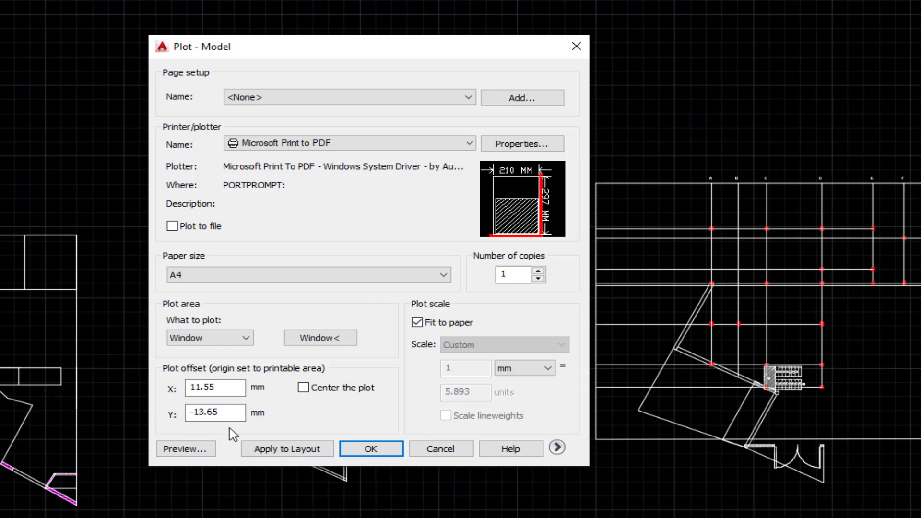
Step: Preview the plot, zoom in to check the fit, then plot it from the preview
{"action": "left_click", "coordinate": [180, 448]}
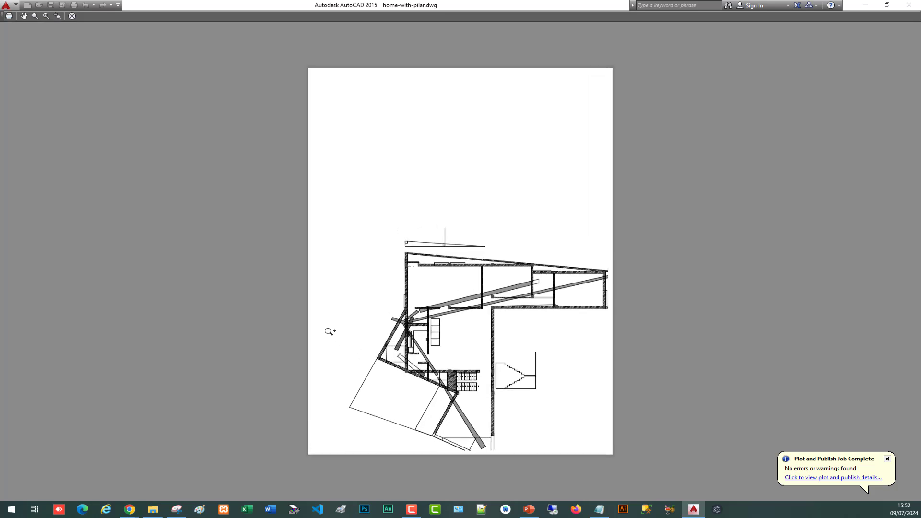
{"action": "left_click_drag", "start_coordinate": [332, 323], "coordinate": [296, 302]}
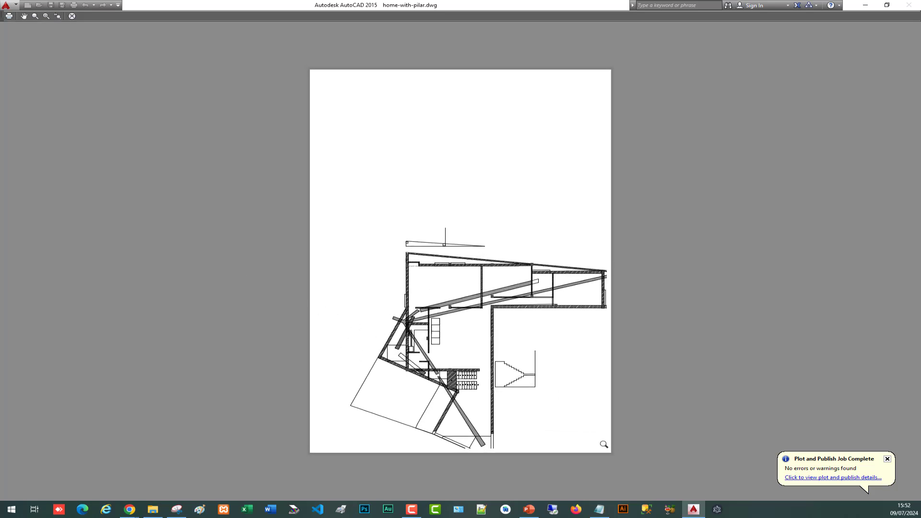
{"action": "mouse_move", "coordinate": [604, 444]}
{"action": "left_mouse_down"}
{"action": "mouse_move", "coordinate": [317, 283]}
{"action": "mouse_move", "coordinate": [506, 385]}
{"action": "left_mouse_up"}
{"action": "right_click", "coordinate": [404, 176]}
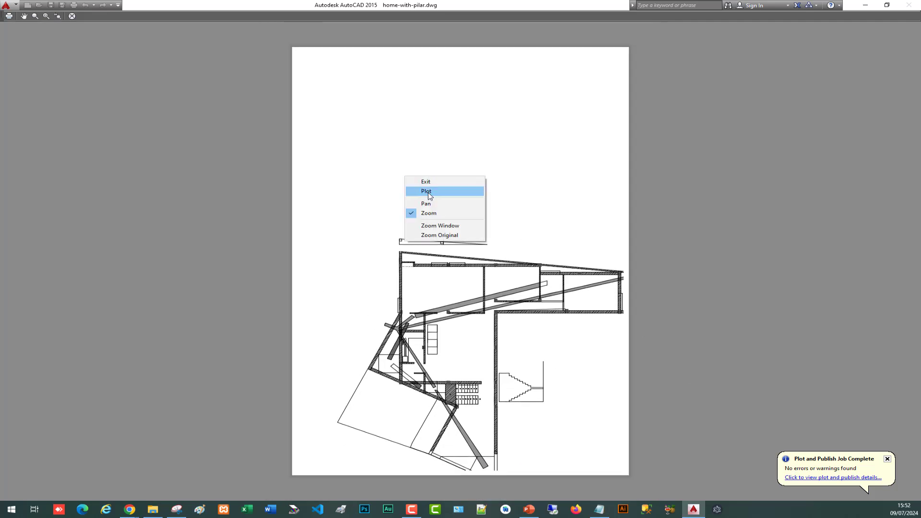
{"action": "left_click", "coordinate": [428, 192]}
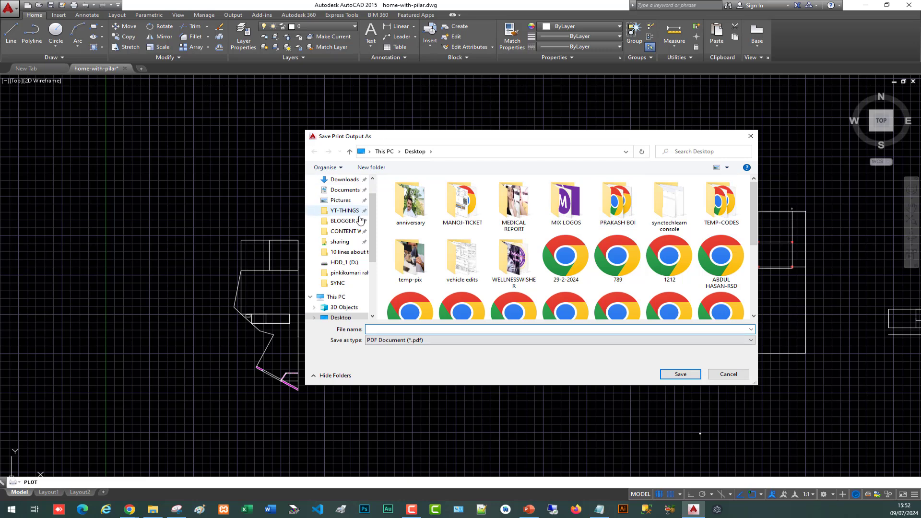
Step: Save the plot output as the PDF final789 in the Desktop folder
{"action": "scroll", "coordinate": [344, 199], "scroll_direction": "up", "scroll_amount": 2}
{"action": "left_click", "coordinate": [344, 199]}
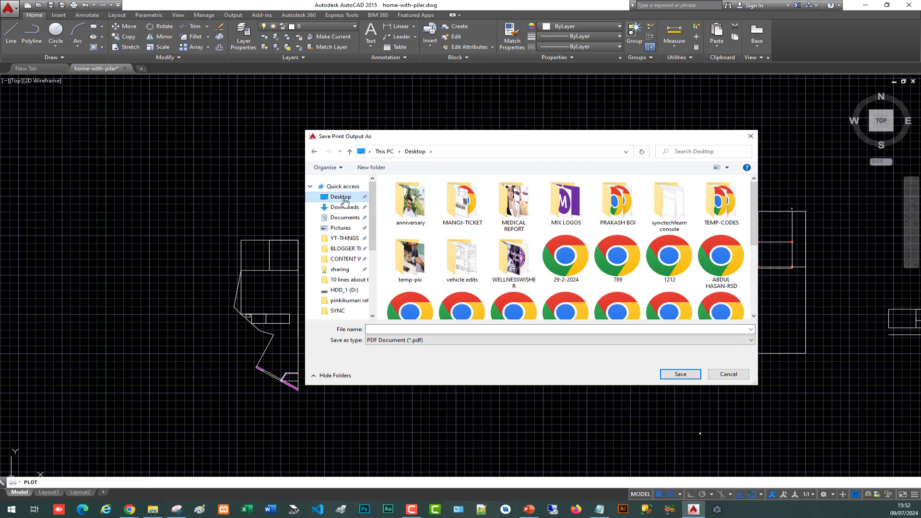
{"action": "left_click", "coordinate": [411, 331]}
{"action": "type", "text": "final"}
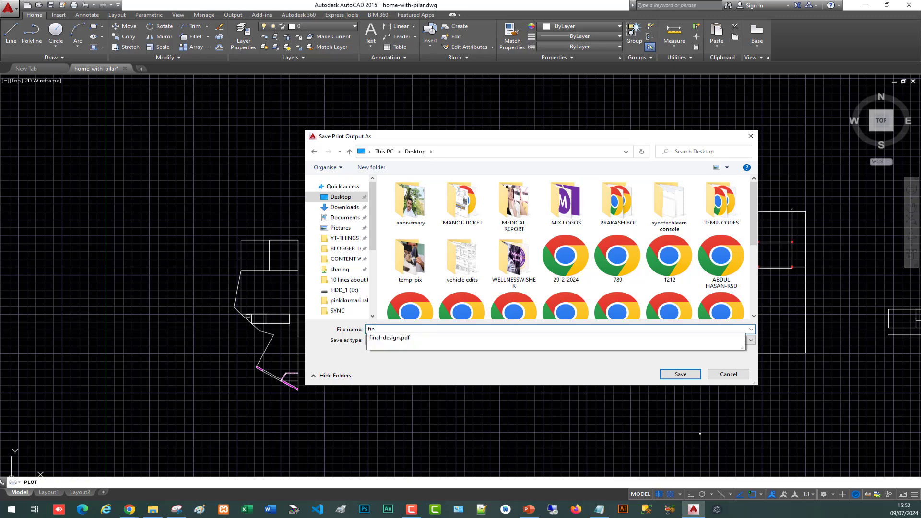
{"action": "type", "text": "789"}
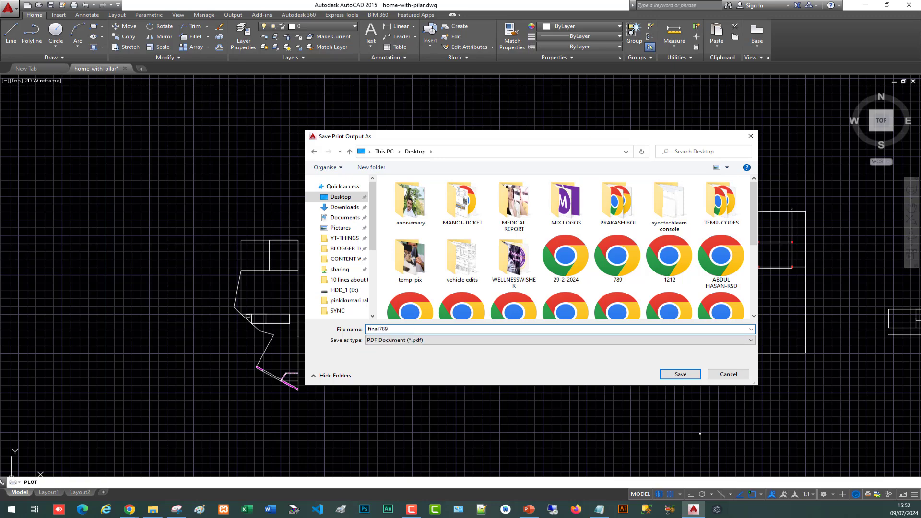
{"action": "key", "text": "Return"}
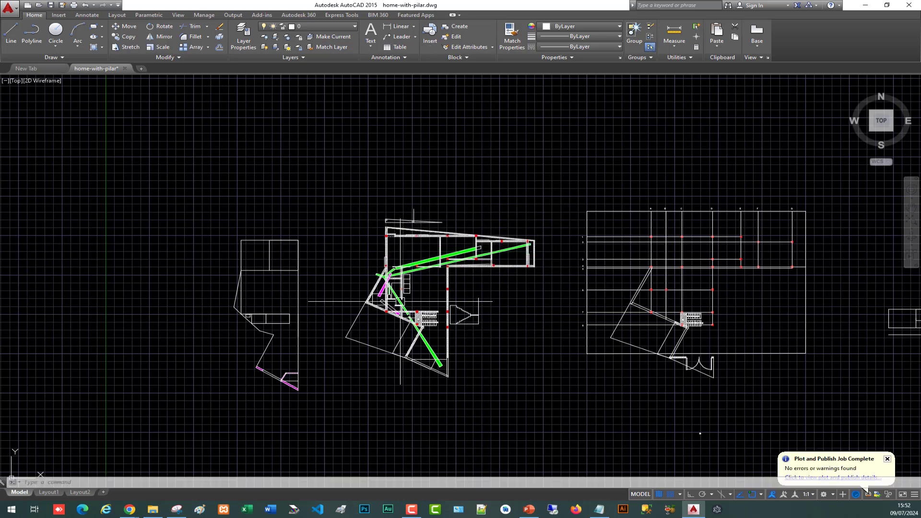
Step: Minimise AutoCAD, move final789 near the desktop top, refresh, and open it in Chrome
{"action": "left_click", "coordinate": [865, 6]}
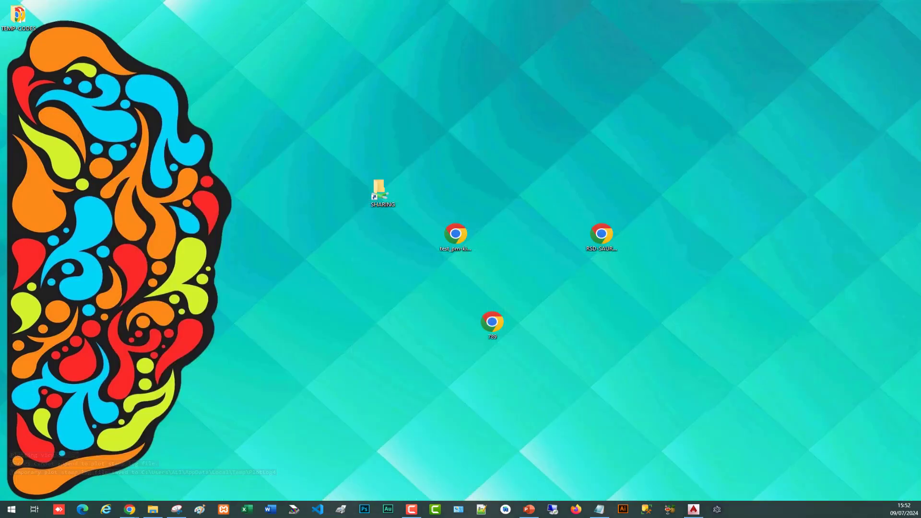
{"action": "left_click_drag", "start_coordinate": [556, 287], "coordinate": [561, 114]}
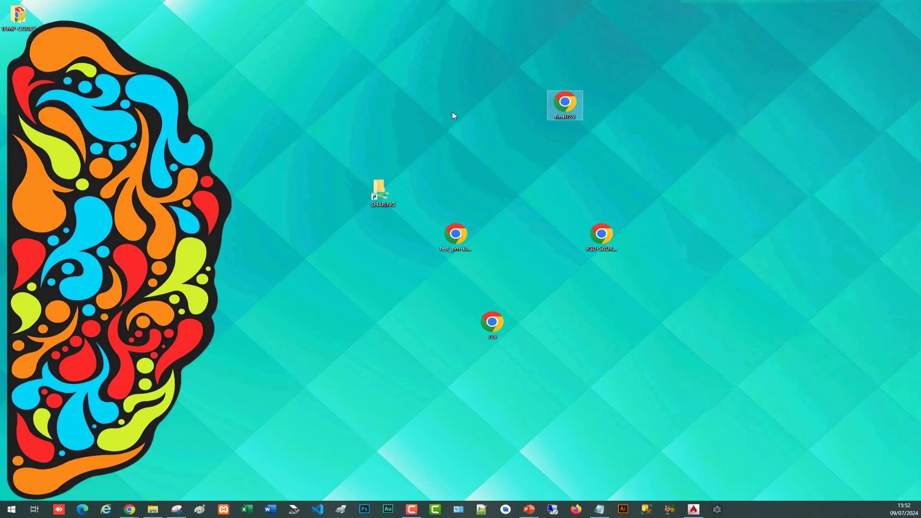
{"action": "right_click", "coordinate": [474, 91]}
{"action": "left_click", "coordinate": [506, 132]}
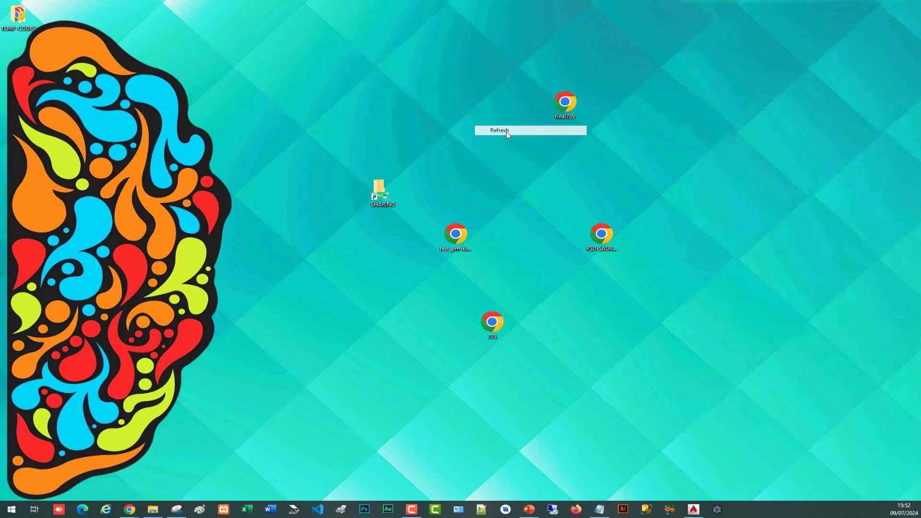
{"action": "double_click", "coordinate": [567, 109]}
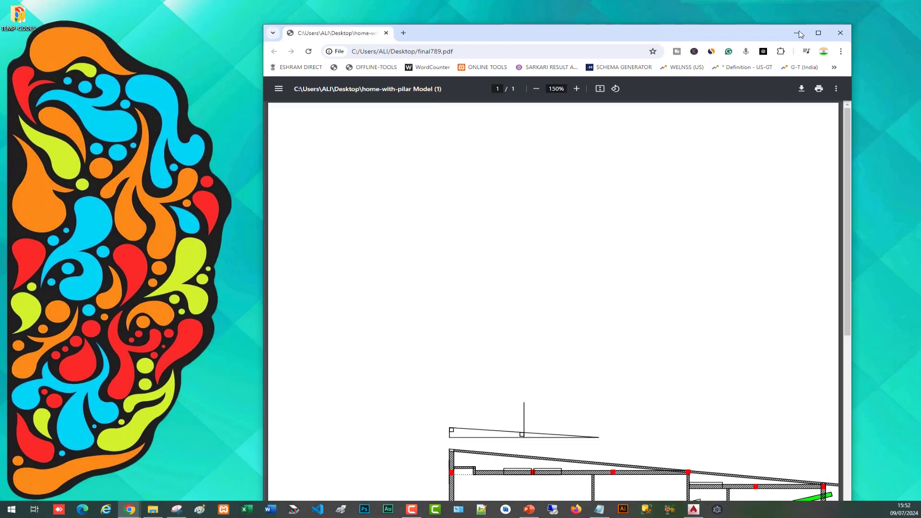
Step: Scroll and zoom through final789.pdf to inspect the green and magenta beams, then view the full page
{"action": "scroll", "coordinate": [411, 345], "scroll_direction": "down", "scroll_amount": 6}
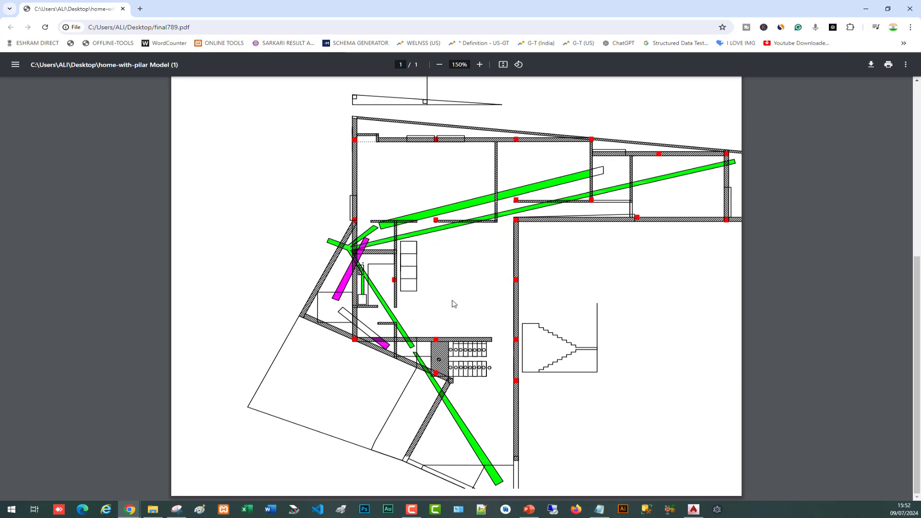
{"action": "scroll", "coordinate": [407, 259], "scroll_direction": "up", "scroll_amount": 4, "text": "ctrl"}
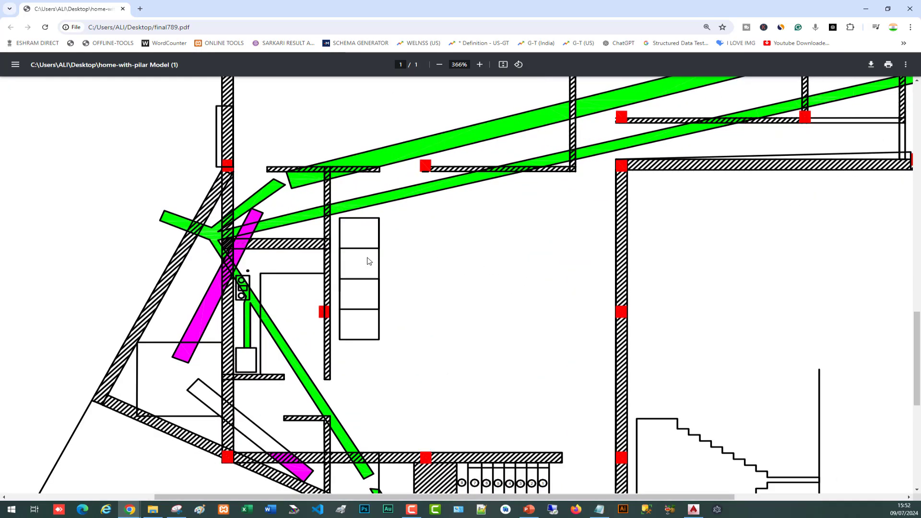
{"action": "scroll", "coordinate": [364, 261], "scroll_direction": "up", "scroll_amount": 1, "text": "ctrl"}
{"action": "scroll", "coordinate": [202, 258], "scroll_direction": "down", "scroll_amount": 7, "text": "ctrl"}
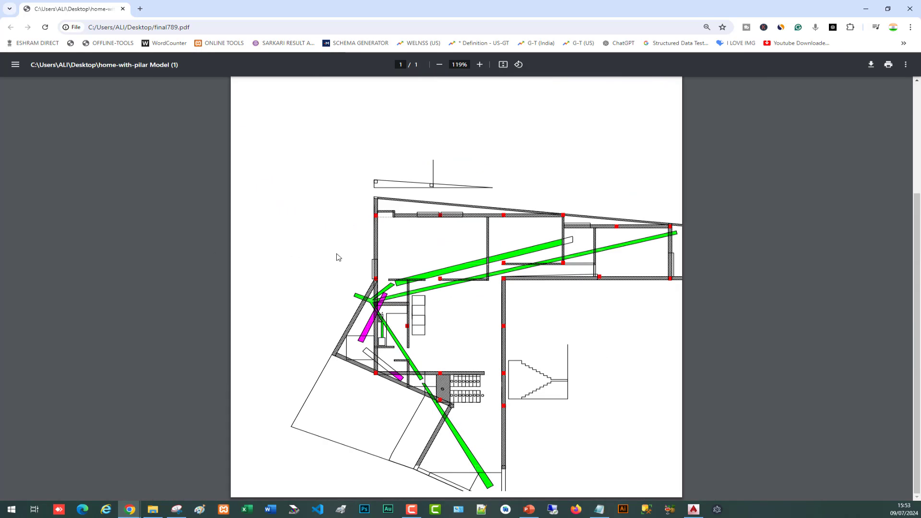
{"action": "scroll", "coordinate": [468, 283], "scroll_direction": "down", "scroll_amount": 3, "text": "ctrl"}
{"action": "scroll", "coordinate": [456, 307], "scroll_direction": "down", "scroll_amount": 2, "text": "ctrl"}
{"action": "scroll", "coordinate": [458, 370], "scroll_direction": "up", "scroll_amount": 2, "text": "ctrl"}
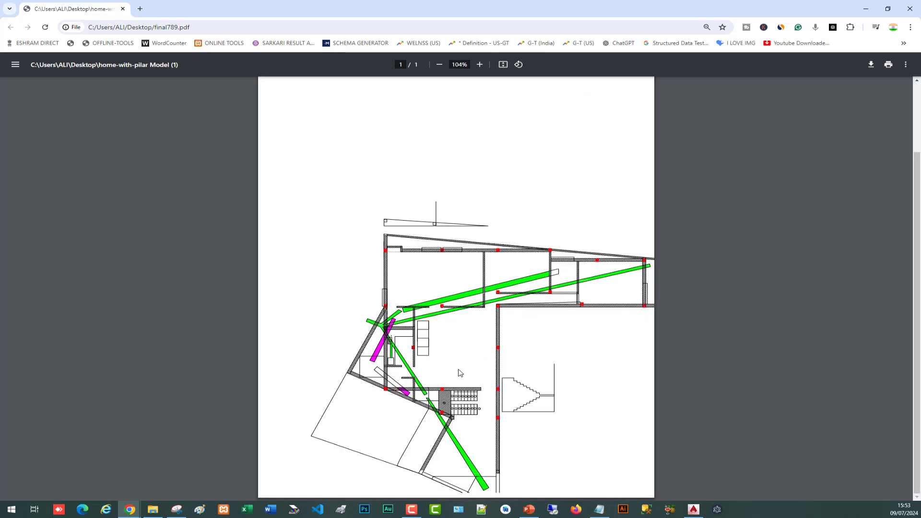
{"action": "scroll", "coordinate": [458, 374], "scroll_direction": "down", "scroll_amount": 1, "text": "ctrl"}
{"action": "scroll", "coordinate": [456, 379], "scroll_direction": "down", "scroll_amount": 2, "text": "ctrl"}
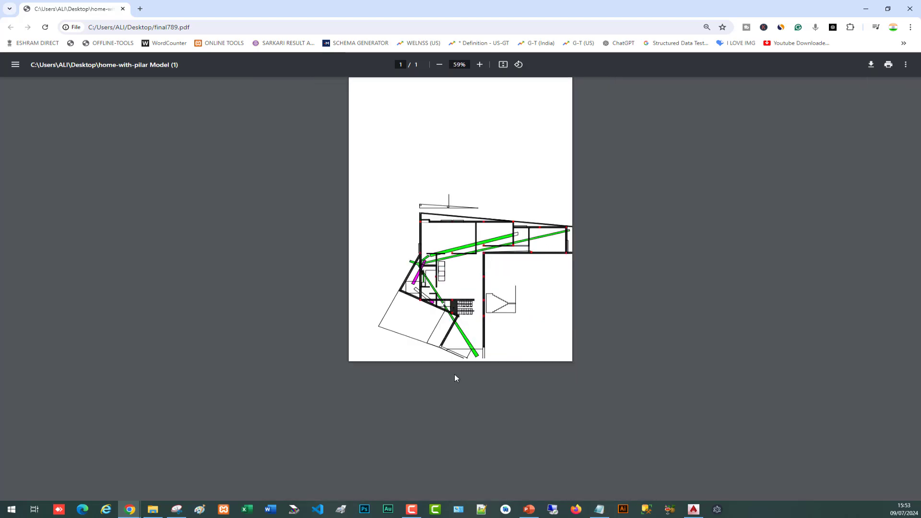